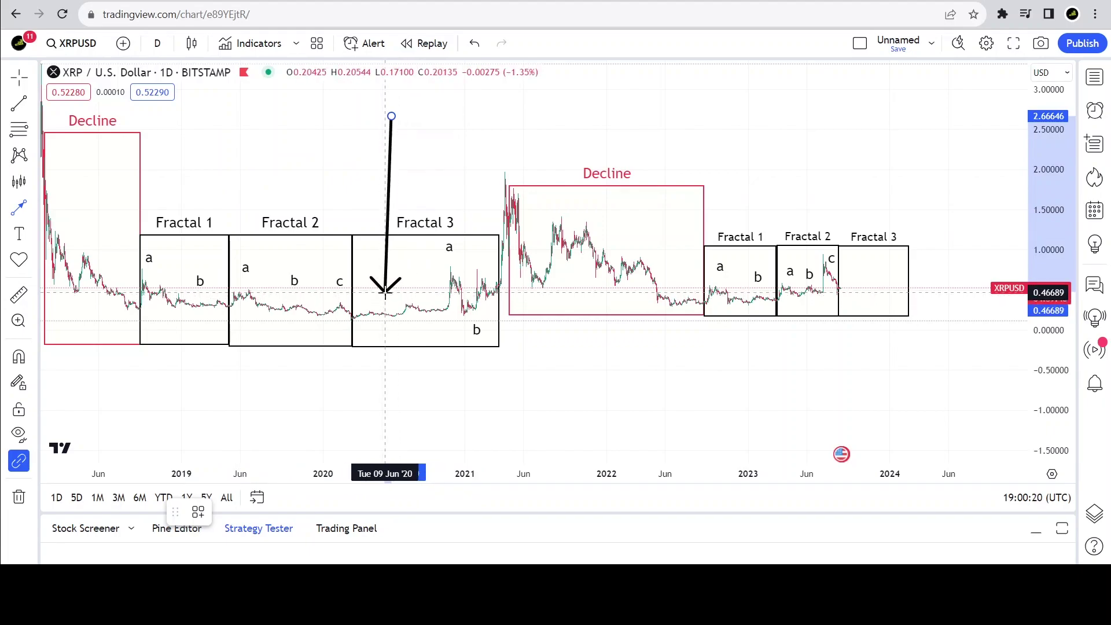
# Fix the arrow tip above the Fractal 3 box near June 2020 and pan back to 2017
pyautogui.click(386, 292)
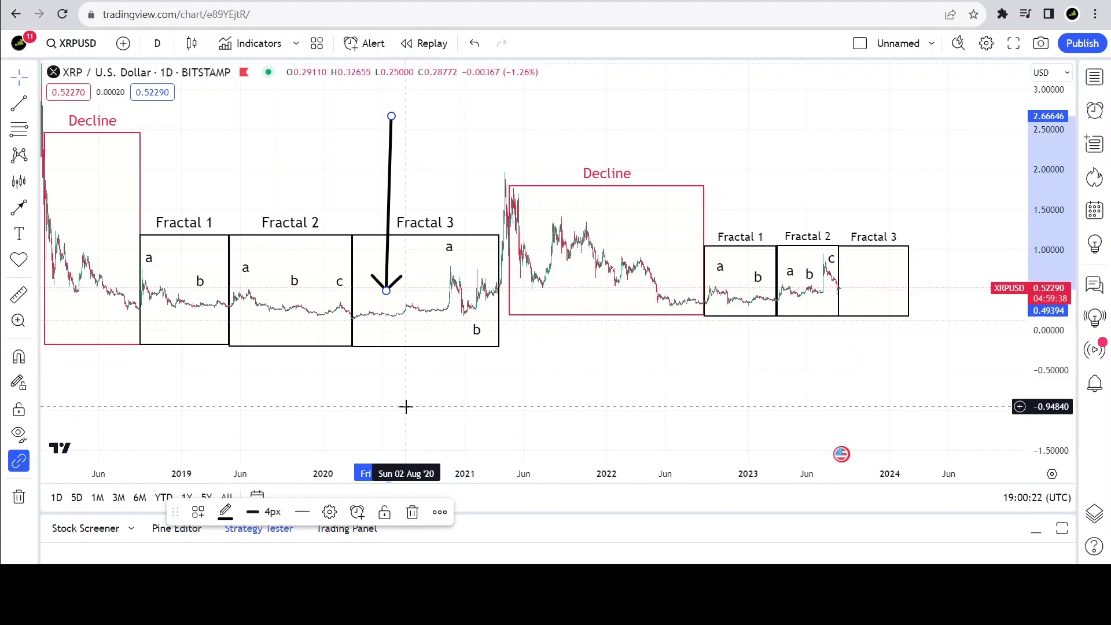
pyautogui.moveTo(380, 389); pyautogui.dragTo(491, 406)
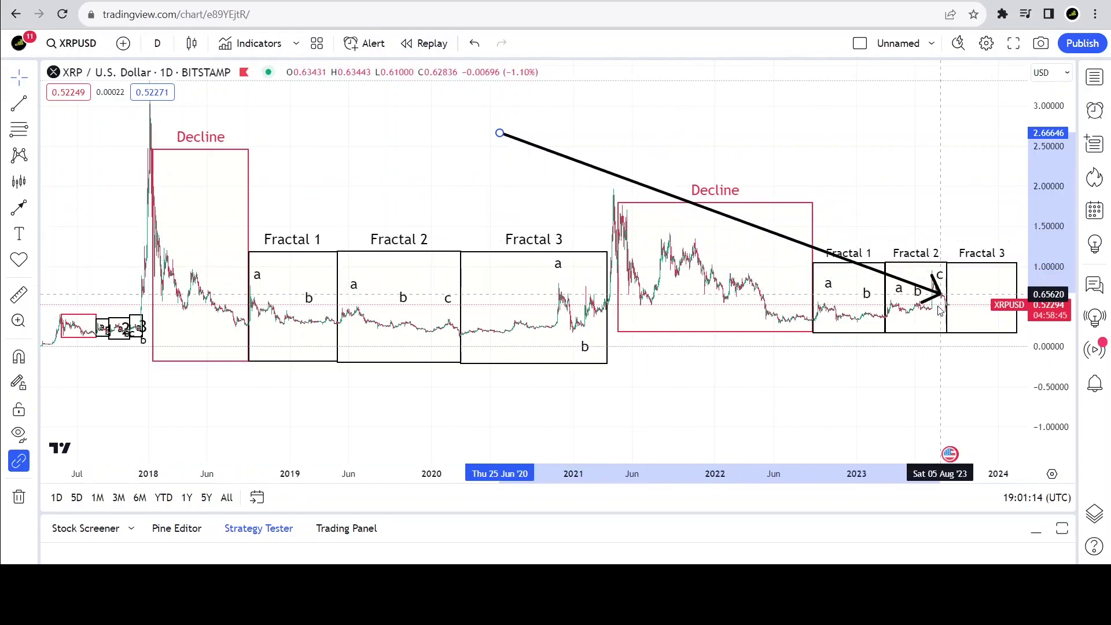
# Extend the arrow tip diagonally down-right to the August 2023 Fractal 2 box
pyautogui.click(492, 219)
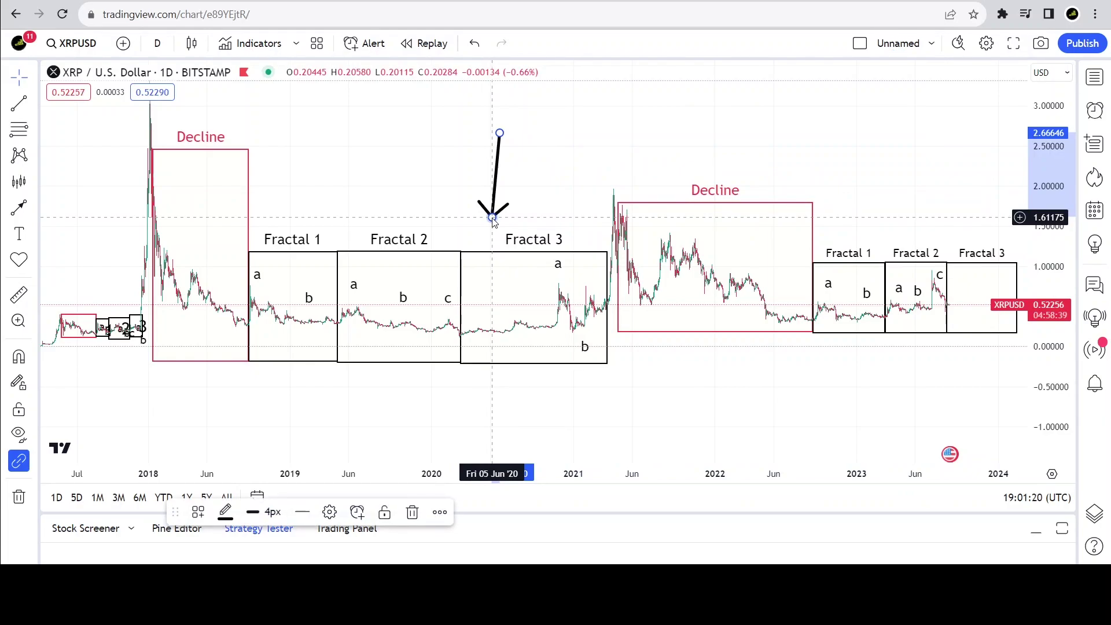
pyautogui.moveTo(492, 219); pyautogui.dragTo(948, 313)
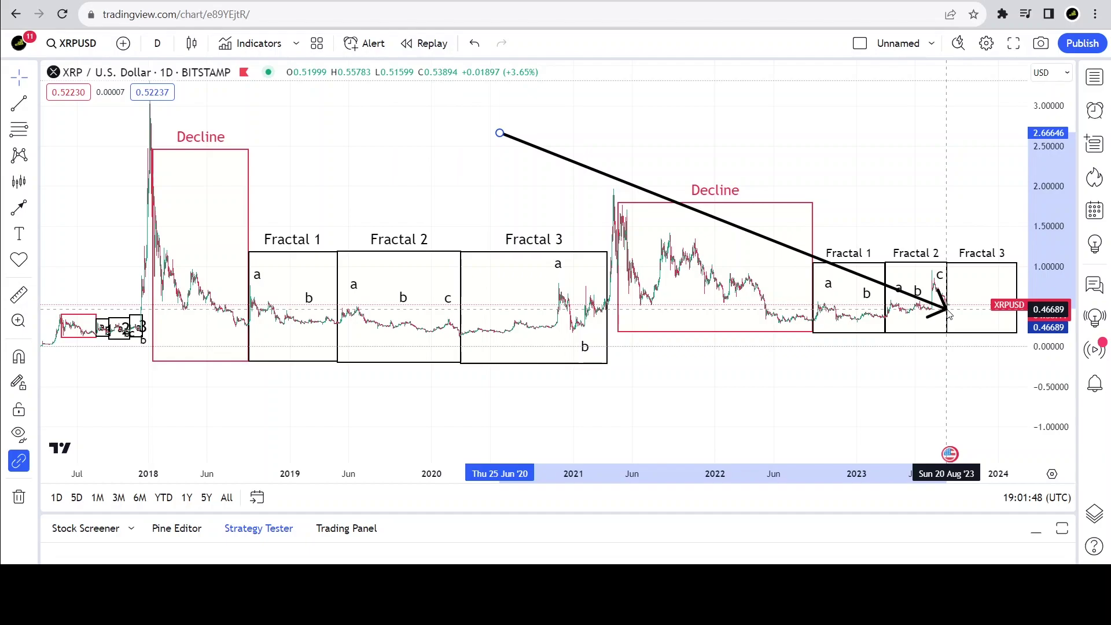
# Pull the arrow tip back so it ends around mid-June 2020 inside Fractal 3
pyautogui.moveTo(934, 312)
pyautogui.mouseDown()
pyautogui.moveTo(602, 249)
pyautogui.moveTo(466, 328)
pyautogui.moveTo(896, 300)
pyautogui.moveTo(950, 307)
pyautogui.moveTo(462, 325)
pyautogui.moveTo(479, 317)
pyautogui.moveTo(466, 329)
pyautogui.moveTo(511, 276)
pyautogui.moveTo(504, 261)
pyautogui.moveTo(617, 260)
pyautogui.moveTo(504, 362)
pyautogui.moveTo(501, 292)
pyautogui.mouseUp()
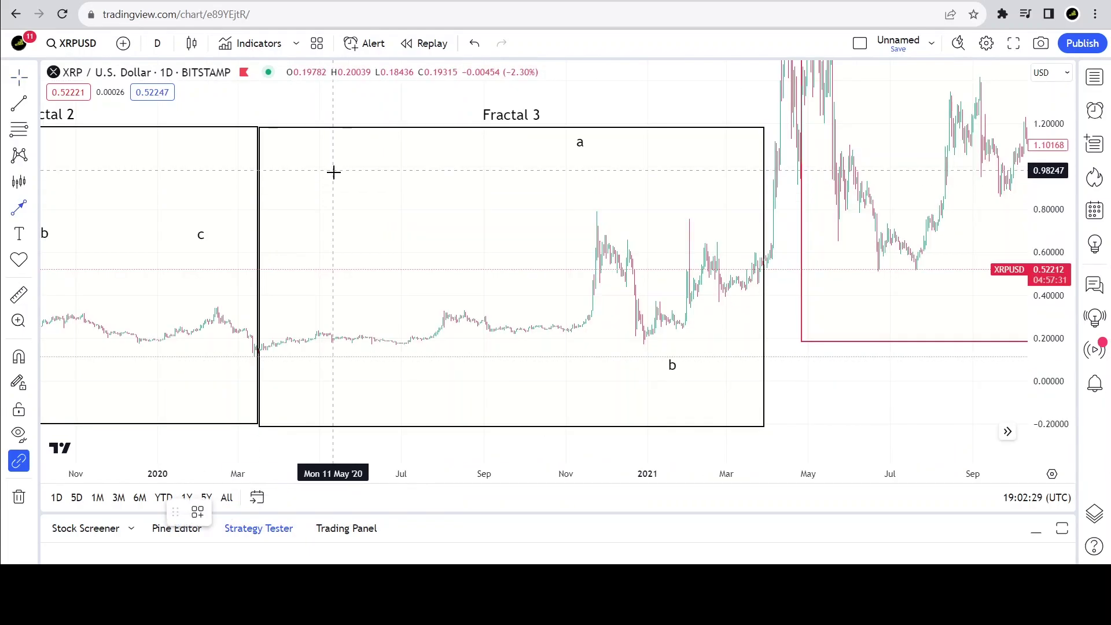
pyautogui.moveTo(333, 172)
pyautogui.mouseDown()
pyautogui.moveTo(347, 239)
pyautogui.moveTo(299, 313)
pyautogui.moveTo(379, 331)
pyautogui.moveTo(558, 300)
pyautogui.moveTo(605, 204)
pyautogui.moveTo(644, 288)
pyautogui.moveTo(660, 357)
pyautogui.moveTo(680, 340)
pyautogui.moveTo(711, 258)
pyautogui.moveTo(747, 287)
pyautogui.moveTo(789, 54)
pyautogui.moveTo(509, 246)
pyautogui.moveTo(372, 285)
pyautogui.moveTo(380, 259)
pyautogui.mouseUp()
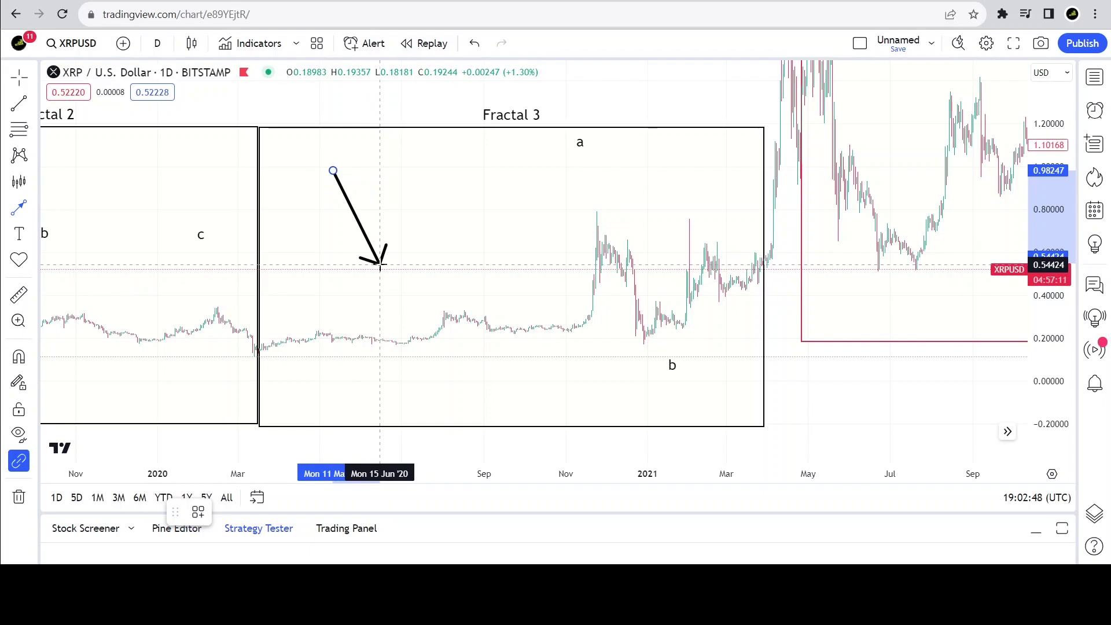
# Place the arrow tip on the April 2020 candles inside Fractal 3
pyautogui.moveTo(379, 269)
pyautogui.mouseDown()
pyautogui.moveTo(375, 293)
pyautogui.moveTo(276, 347)
pyautogui.moveTo(299, 324)
pyautogui.mouseUp()
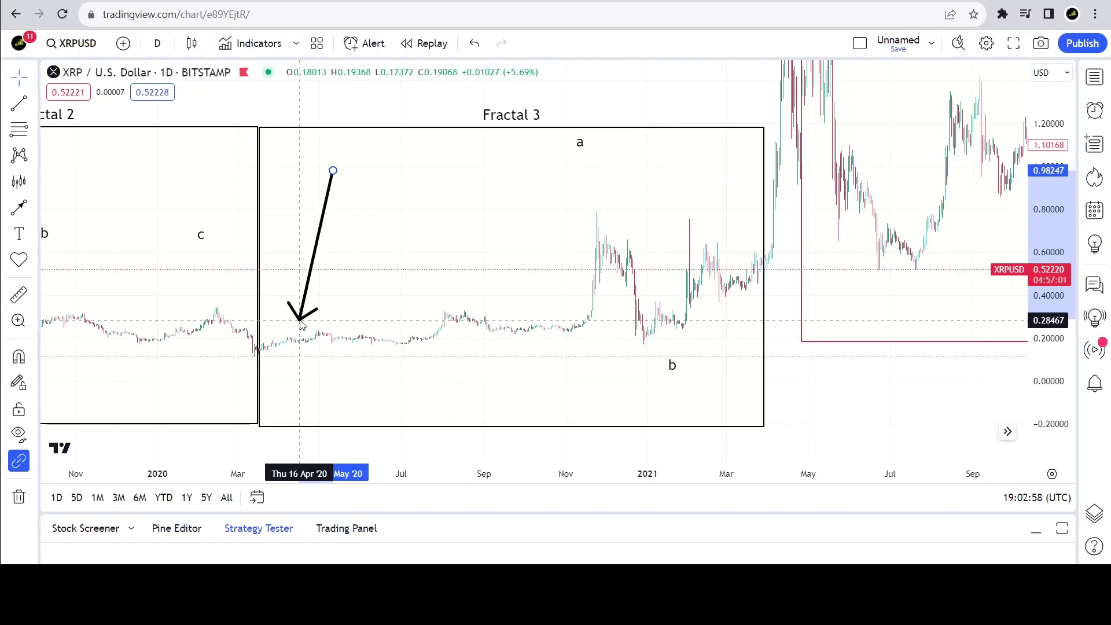
pyautogui.moveTo(300, 325); pyautogui.dragTo(301, 325)
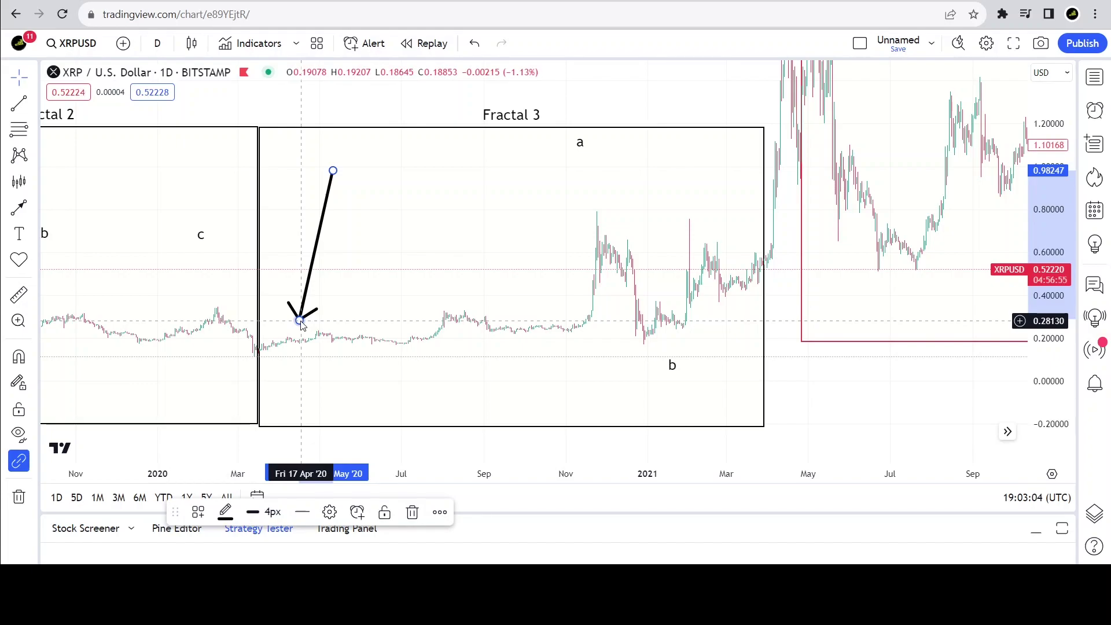
pyautogui.moveTo(300, 324)
pyautogui.mouseDown()
pyautogui.moveTo(397, 314)
pyautogui.moveTo(349, 311)
pyautogui.moveTo(265, 343)
pyautogui.moveTo(399, 316)
pyautogui.moveTo(409, 342)
pyautogui.moveTo(432, 316)
pyautogui.moveTo(576, 331)
pyautogui.moveTo(623, 205)
pyautogui.moveTo(277, 359)
pyautogui.mouseUp()
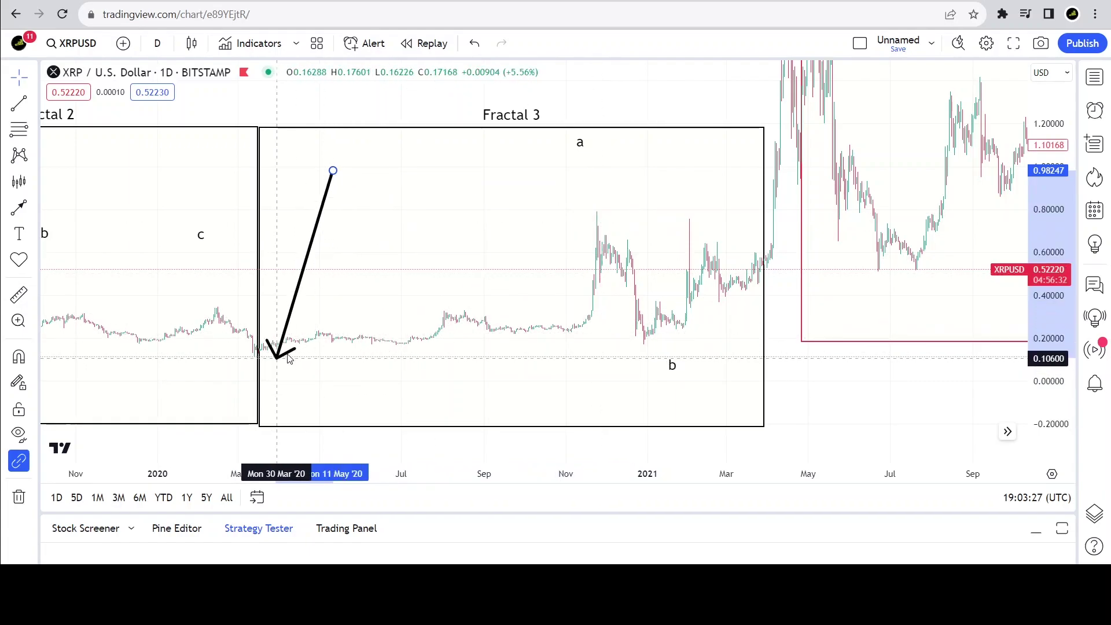
pyautogui.click(306, 312)
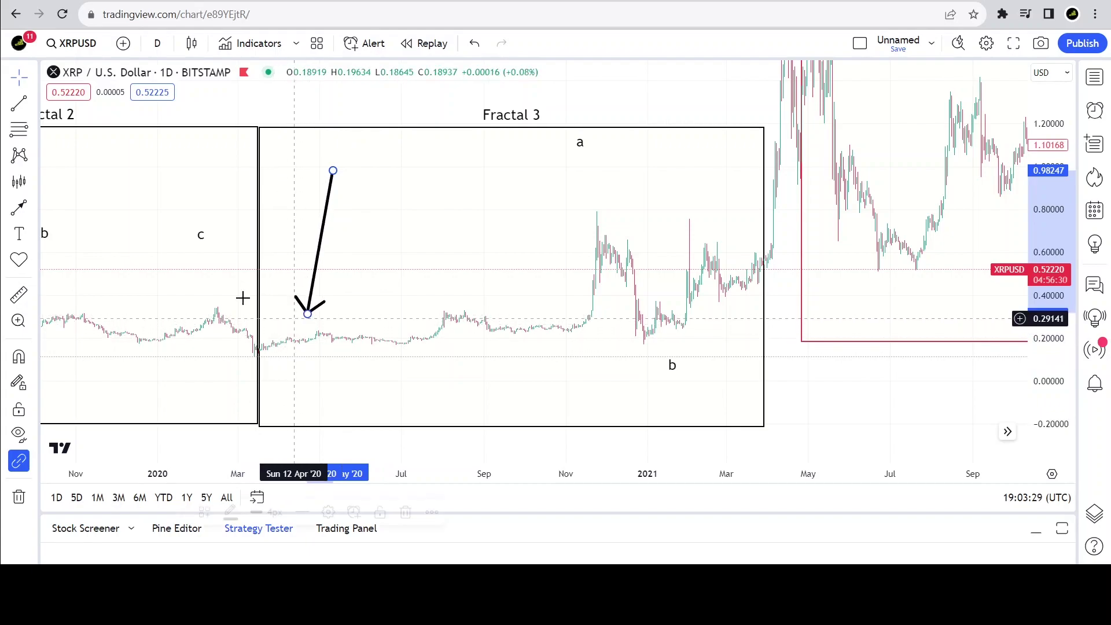
# Draw a trend line from the March 2020 bar to mid-July 2020
pyautogui.click(262, 358)
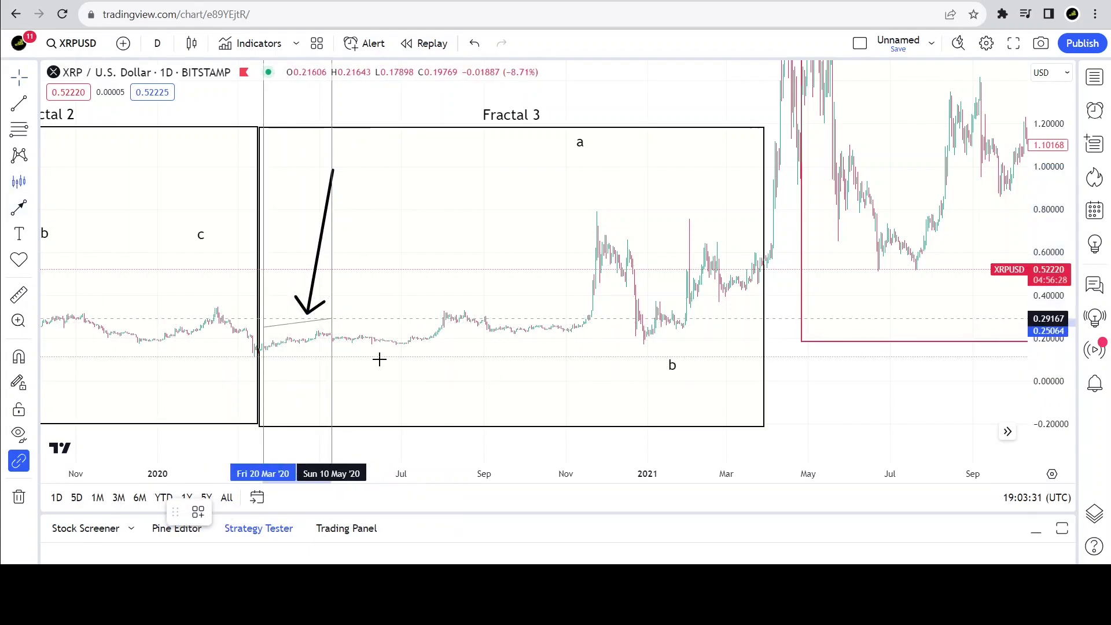
pyautogui.click(427, 364)
pyautogui.moveTo(310, 317)
pyautogui.mouseDown()
pyautogui.moveTo(333, 310)
pyautogui.moveTo(328, 294)
pyautogui.moveTo(373, 318)
pyautogui.moveTo(393, 299)
pyautogui.mouseUp()
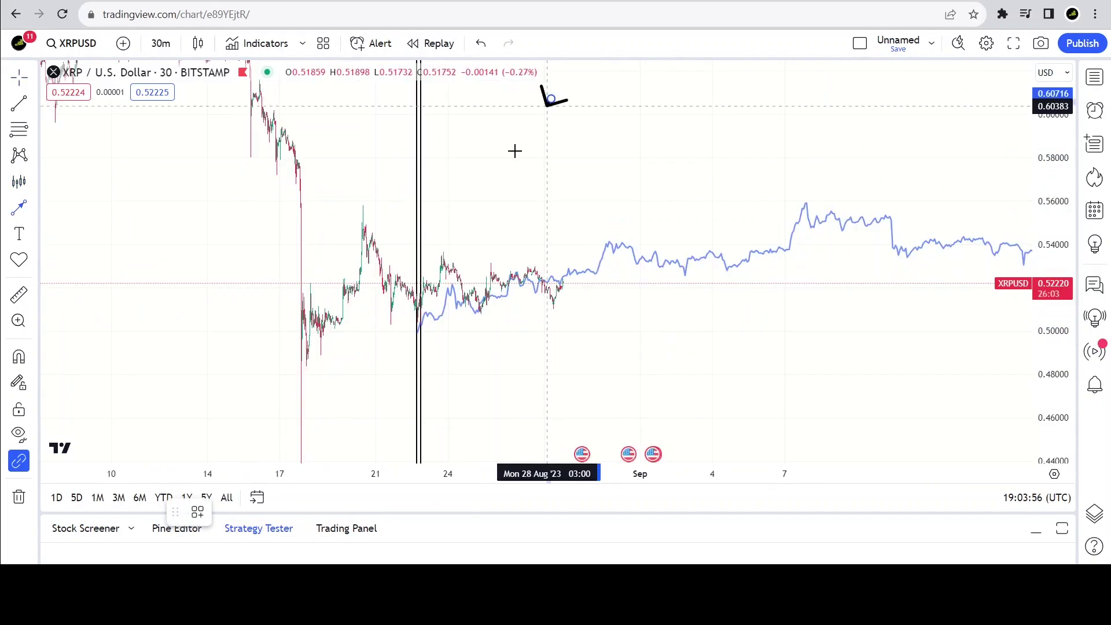
# Switch to the 30-minute timeframe and place a new arrow above the projected path
pyautogui.click(550, 99)
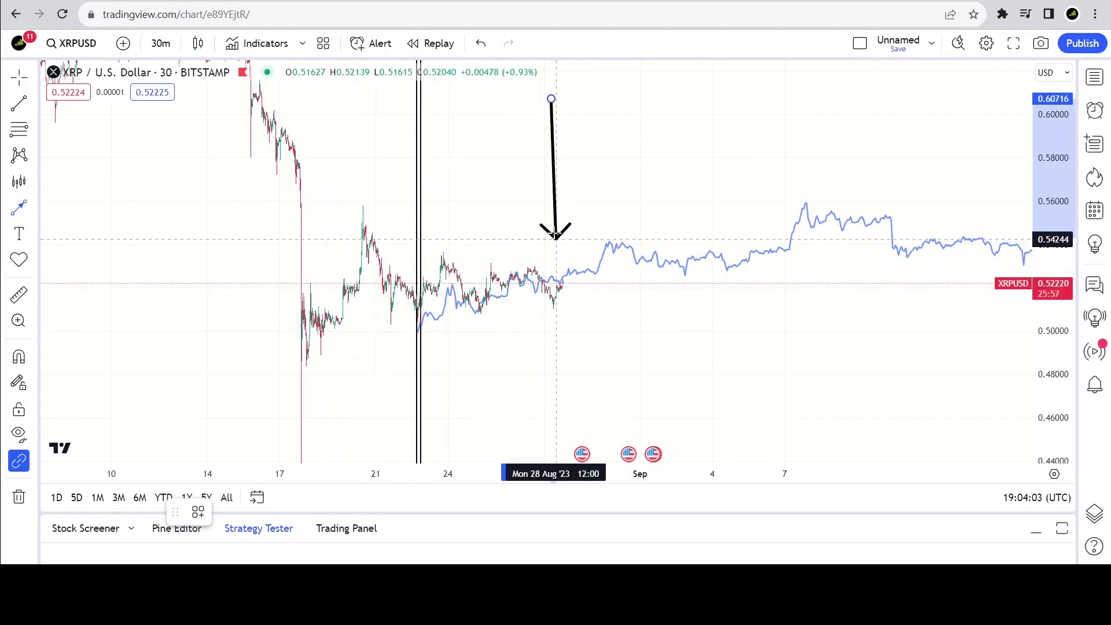
pyautogui.click(524, 239)
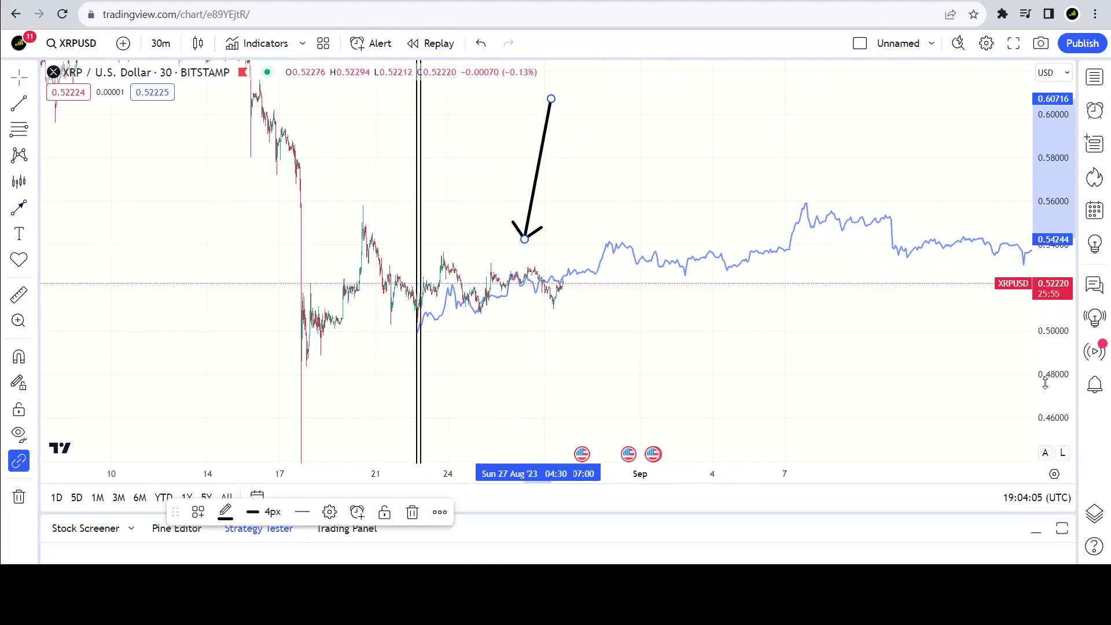
pyautogui.moveTo(684, 360); pyautogui.dragTo(895, 332)
pyautogui.scroll(5, 887, 335)
pyautogui.moveTo(641, 408); pyautogui.dragTo(634, 408)
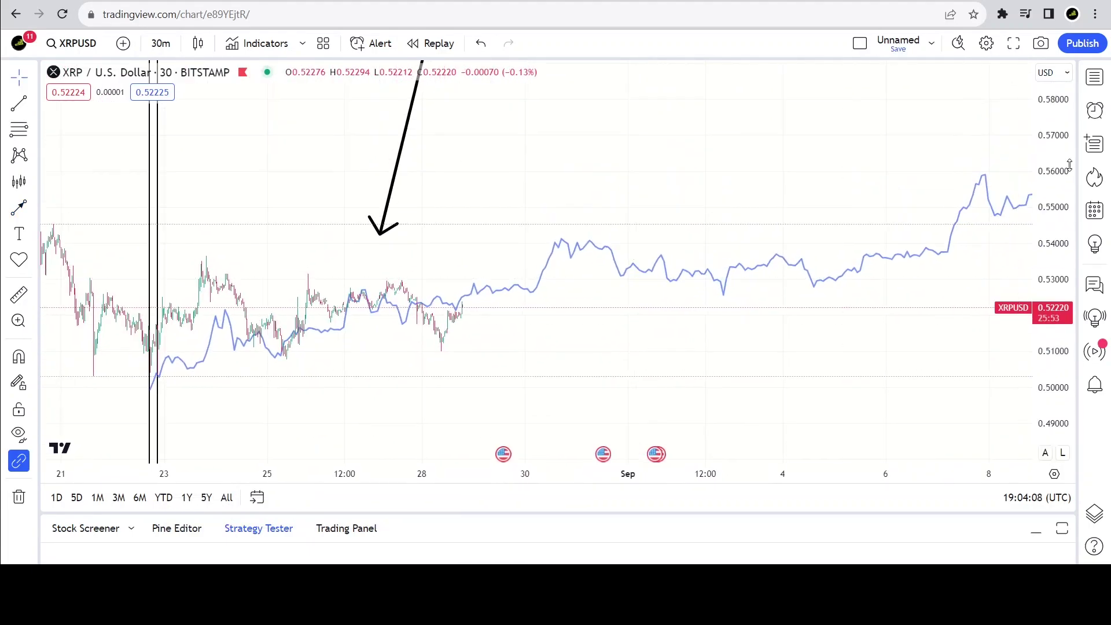
pyautogui.moveTo(463, 173); pyautogui.dragTo(463, 207)
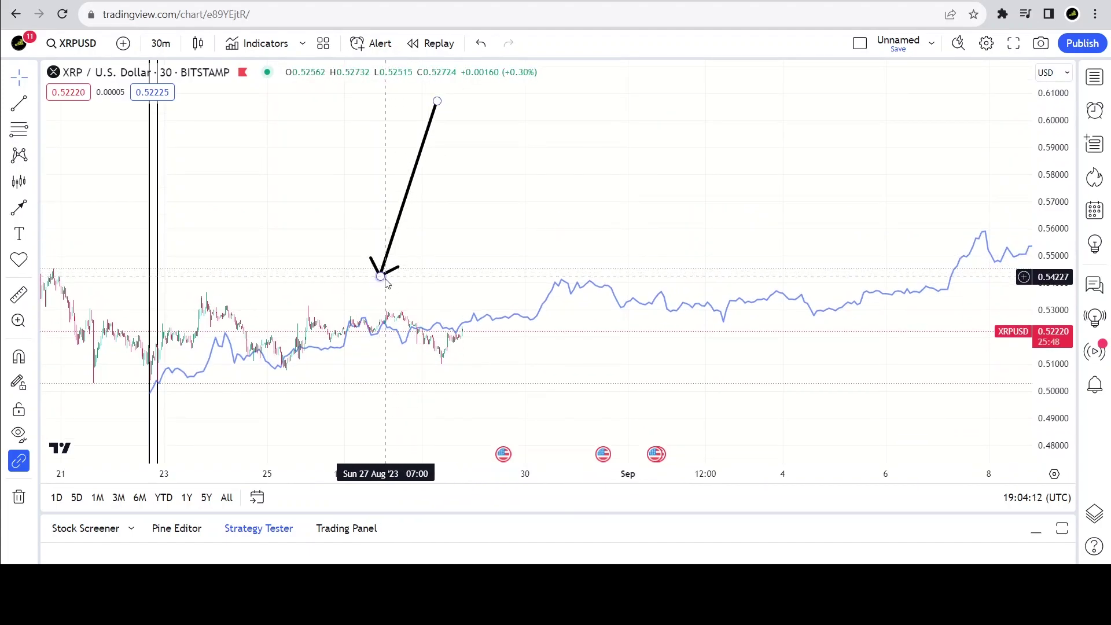
# Set the arrow head on the 25 Aug 2023 high near 0.536
pyautogui.moveTo(382, 277)
pyautogui.mouseDown()
pyautogui.moveTo(266, 290)
pyautogui.moveTo(198, 325)
pyautogui.moveTo(207, 293)
pyautogui.moveTo(221, 297)
pyautogui.moveTo(271, 405)
pyautogui.moveTo(258, 377)
pyautogui.moveTo(431, 358)
pyautogui.moveTo(279, 325)
pyautogui.mouseUp()
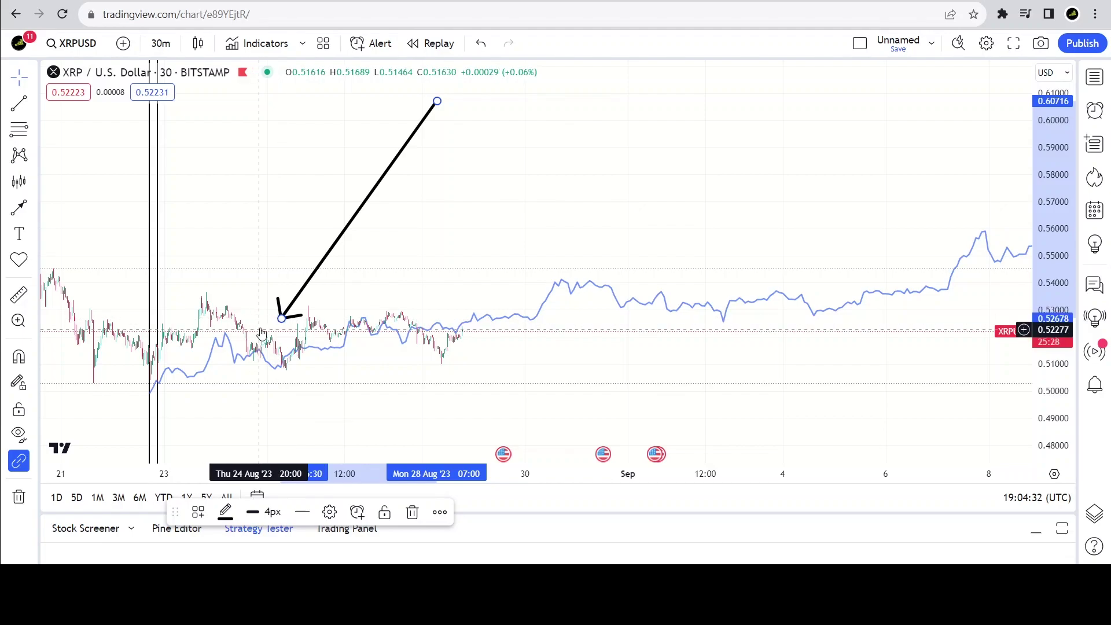
pyautogui.moveTo(284, 324)
pyautogui.mouseDown()
pyautogui.moveTo(278, 334)
pyautogui.moveTo(364, 322)
pyautogui.moveTo(220, 297)
pyautogui.moveTo(252, 362)
pyautogui.moveTo(227, 327)
pyautogui.moveTo(236, 357)
pyautogui.moveTo(380, 308)
pyautogui.moveTo(438, 364)
pyautogui.moveTo(424, 297)
pyautogui.moveTo(383, 316)
pyautogui.moveTo(348, 291)
pyautogui.moveTo(269, 298)
pyautogui.moveTo(313, 297)
pyautogui.moveTo(457, 367)
pyautogui.moveTo(265, 388)
pyautogui.moveTo(301, 303)
pyautogui.mouseUp()
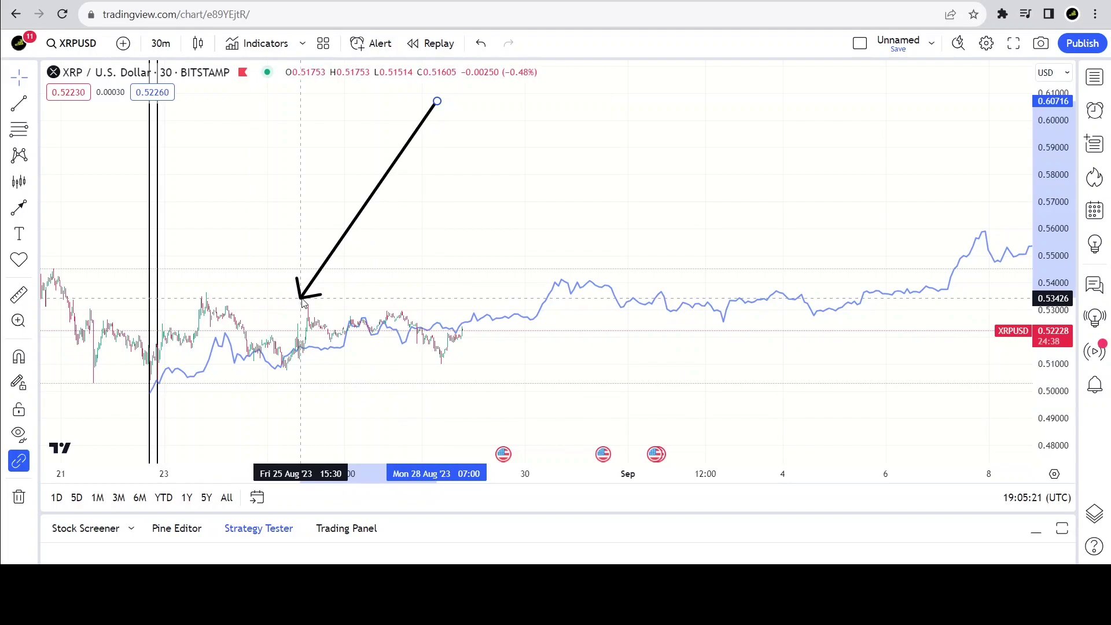
pyautogui.moveTo(304, 303); pyautogui.dragTo(302, 298)
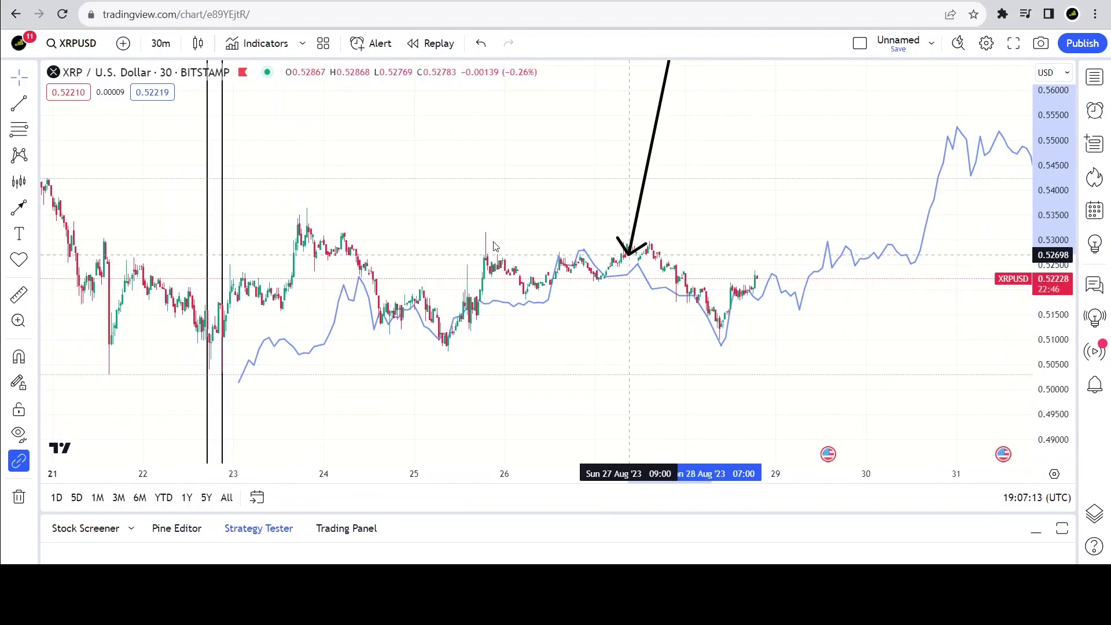
# Re-aim the arrow head at the latest 28 Aug candles near 0.525
pyautogui.moveTo(633, 249); pyautogui.dragTo(506, 303)
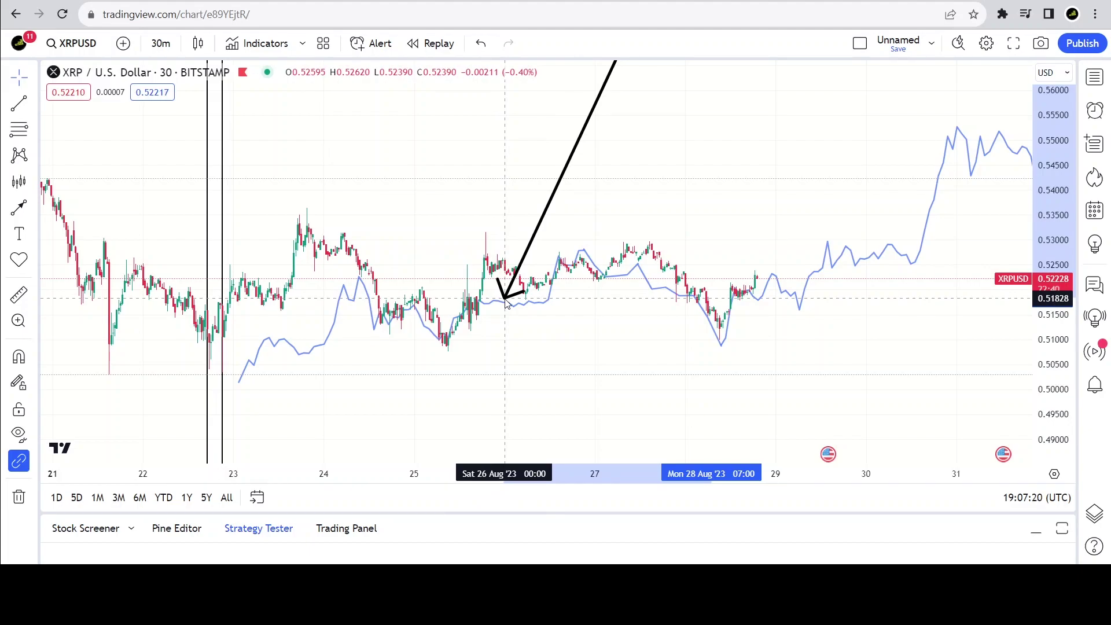
pyautogui.moveTo(504, 303)
pyautogui.mouseDown()
pyautogui.moveTo(451, 298)
pyautogui.moveTo(249, 379)
pyautogui.moveTo(266, 347)
pyautogui.moveTo(399, 315)
pyautogui.moveTo(451, 343)
pyautogui.moveTo(505, 258)
pyautogui.moveTo(520, 265)
pyautogui.moveTo(485, 277)
pyautogui.moveTo(489, 248)
pyautogui.moveTo(531, 296)
pyautogui.moveTo(509, 305)
pyautogui.moveTo(518, 272)
pyautogui.moveTo(537, 294)
pyautogui.moveTo(553, 264)
pyautogui.moveTo(594, 250)
pyautogui.moveTo(636, 282)
pyautogui.moveTo(648, 255)
pyautogui.moveTo(621, 260)
pyautogui.moveTo(642, 255)
pyautogui.moveTo(694, 281)
pyautogui.moveTo(714, 322)
pyautogui.moveTo(711, 291)
pyautogui.moveTo(665, 244)
pyautogui.mouseUp()
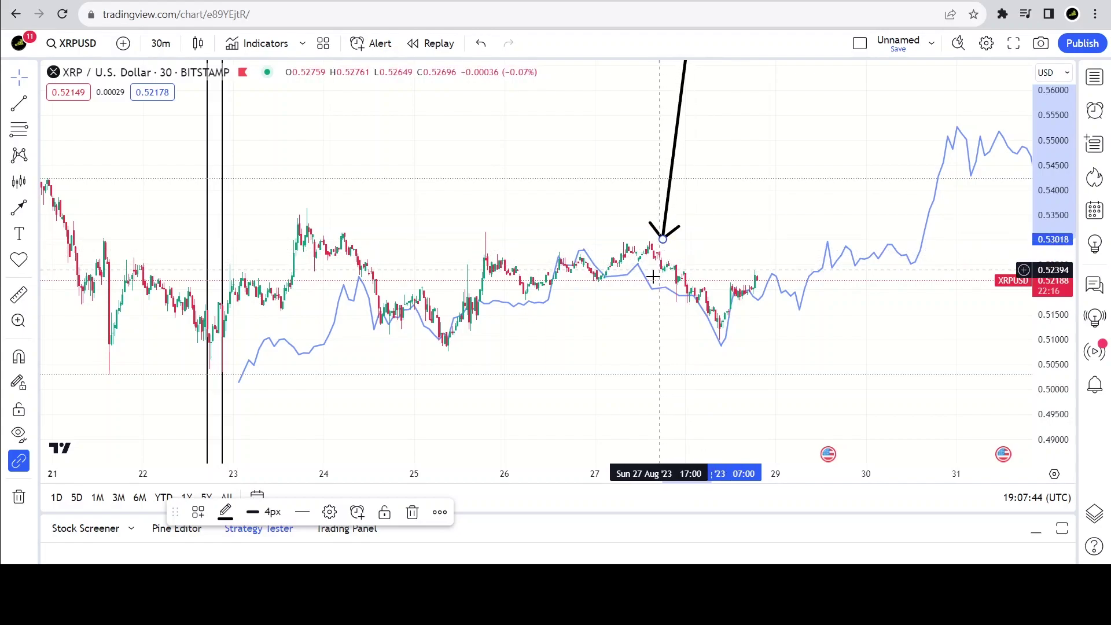
pyautogui.click(684, 305)
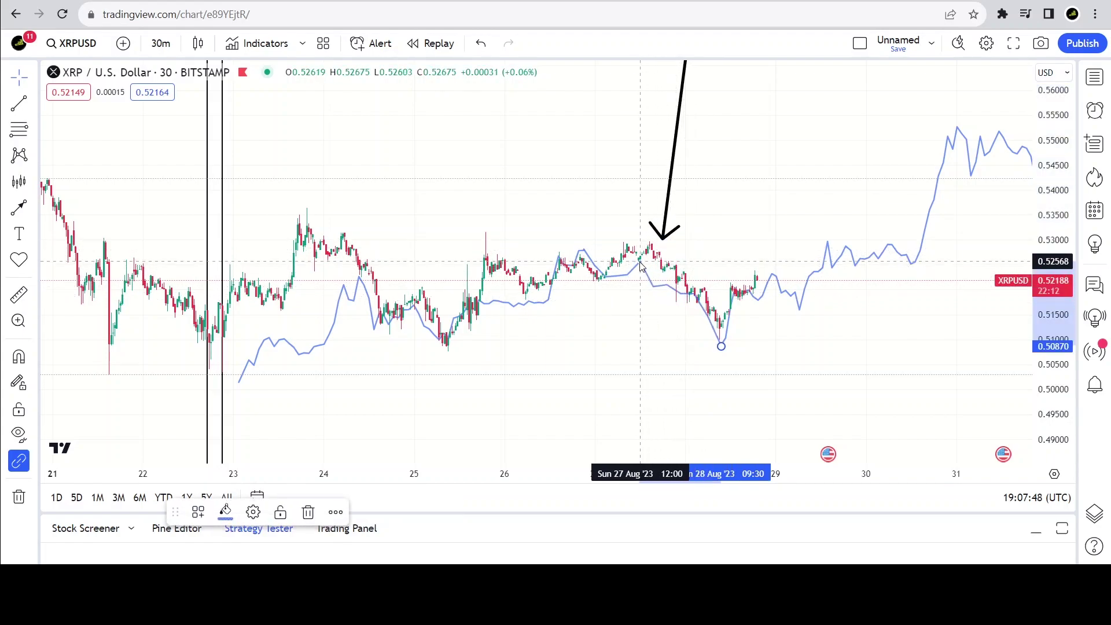
# Undo the accidental move of the projected path line and deselect it
pyautogui.moveTo(727, 178)
pyautogui.mouseDown()
pyautogui.moveTo(559, 253)
pyautogui.moveTo(604, 321)
pyautogui.moveTo(619, 283)
pyautogui.moveTo(646, 291)
pyautogui.moveTo(633, 268)
pyautogui.mouseUp()
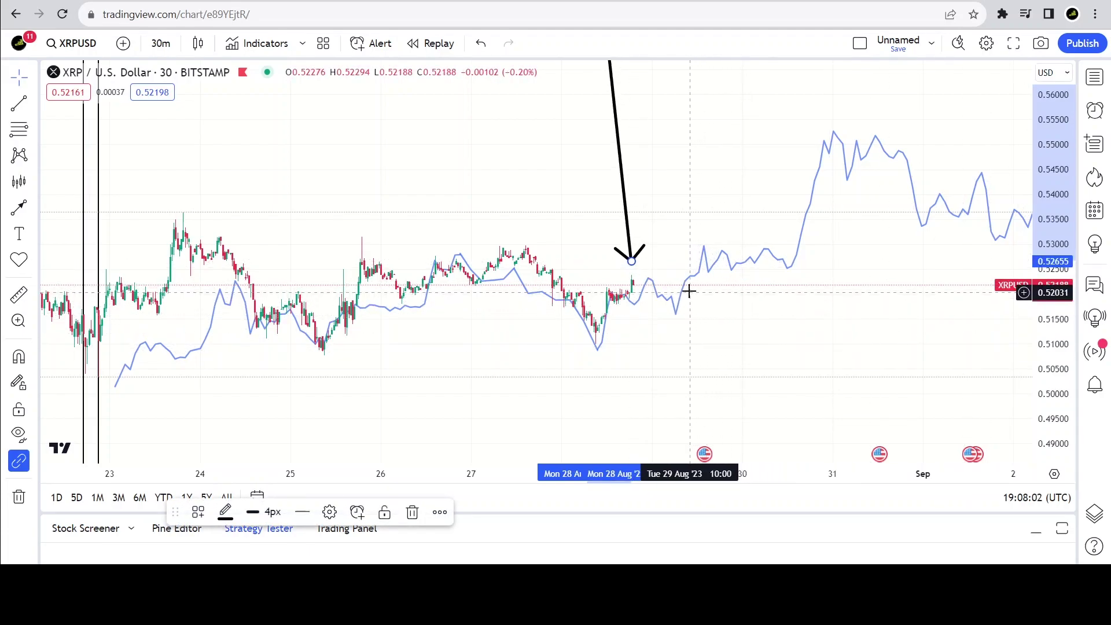
pyautogui.moveTo(684, 289); pyautogui.dragTo(670, 288)
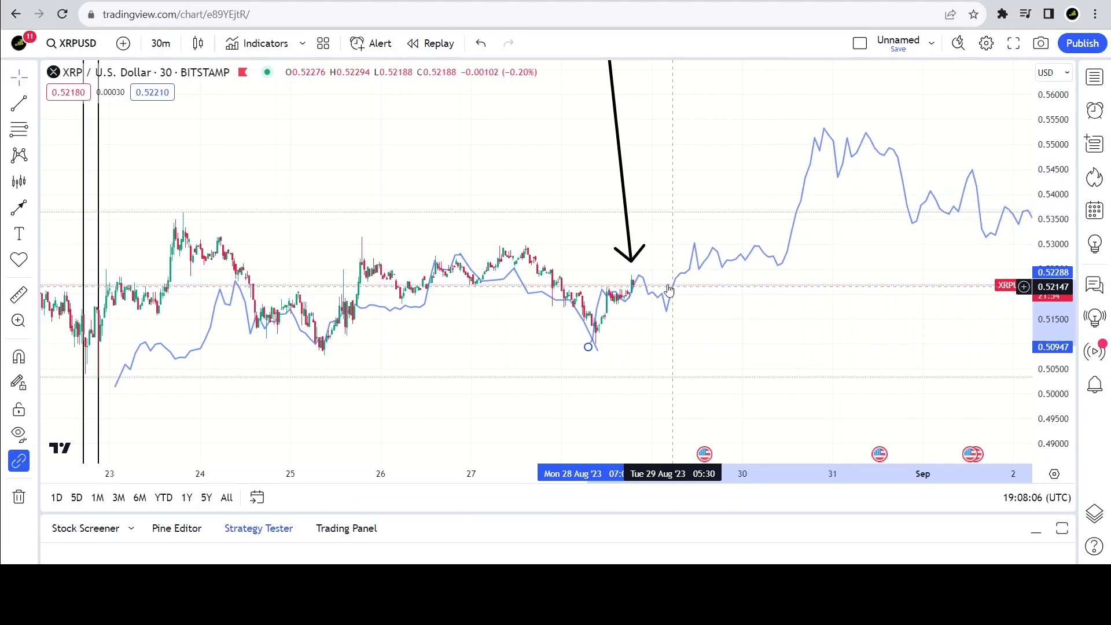
pyautogui.click(480, 43)
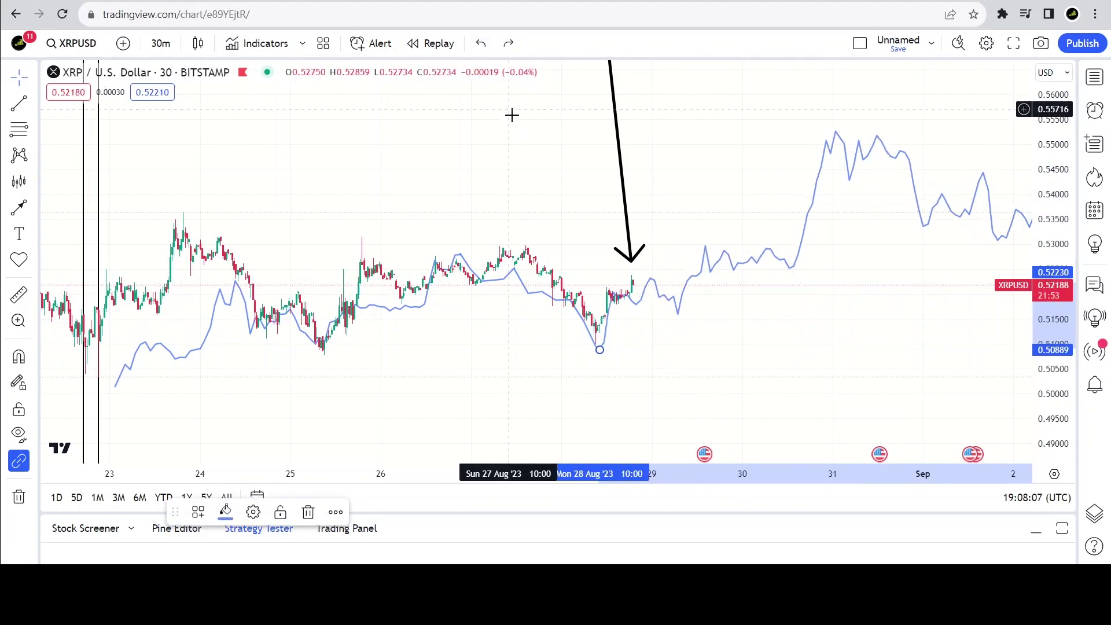
pyautogui.click(546, 179)
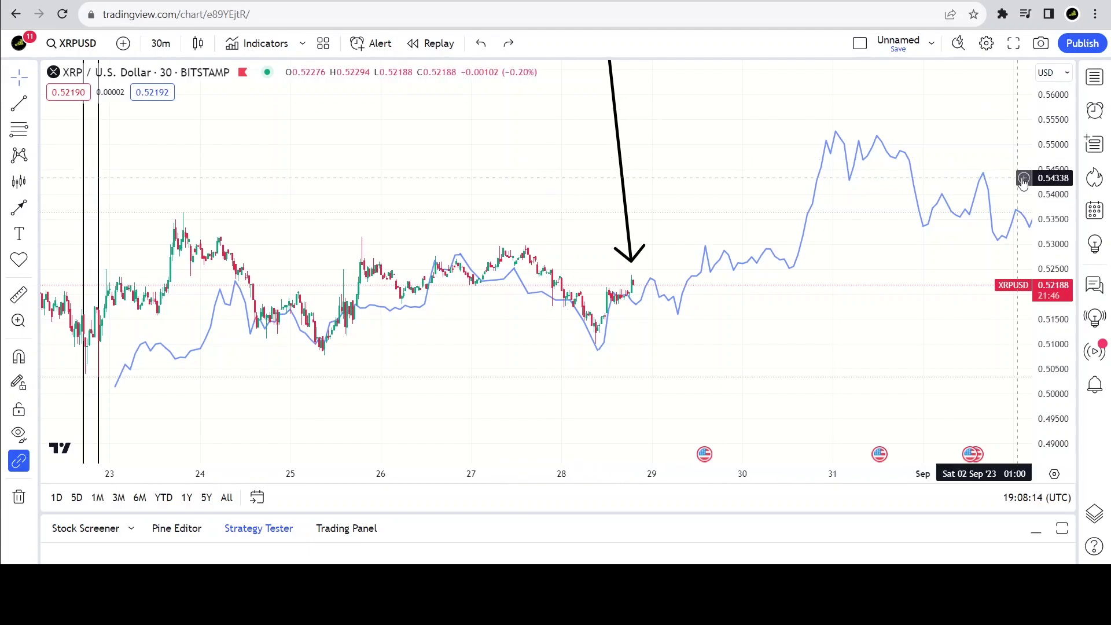
# Zoom out the price and time axes and point the arrow down at the latest candles
pyautogui.moveTo(1059, 150); pyautogui.dragTo(1058, 208)
pyautogui.scroll(-3, 868, 312)
pyautogui.moveTo(890, 342); pyautogui.dragTo(674, 352)
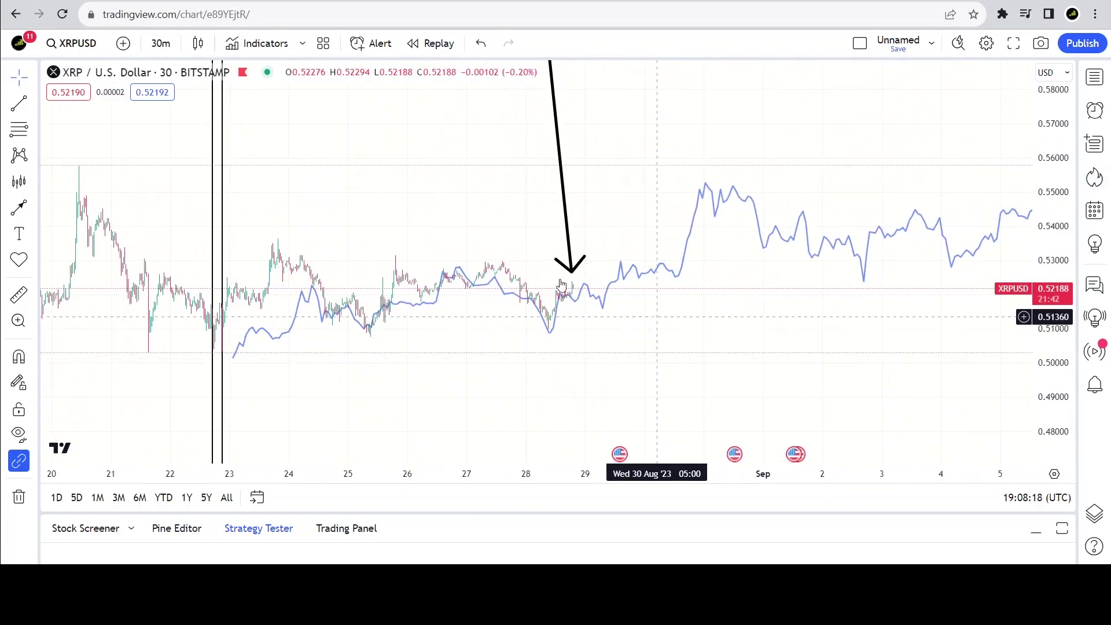
pyautogui.scroll(-2, 570, 278)
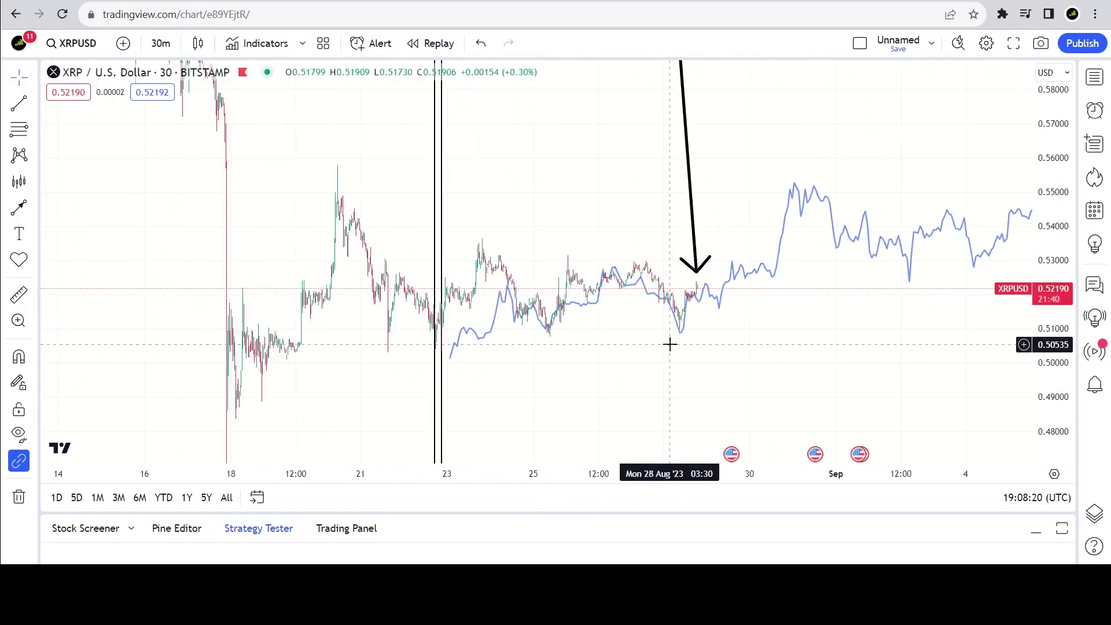
pyautogui.moveTo(769, 295); pyautogui.dragTo(575, 340)
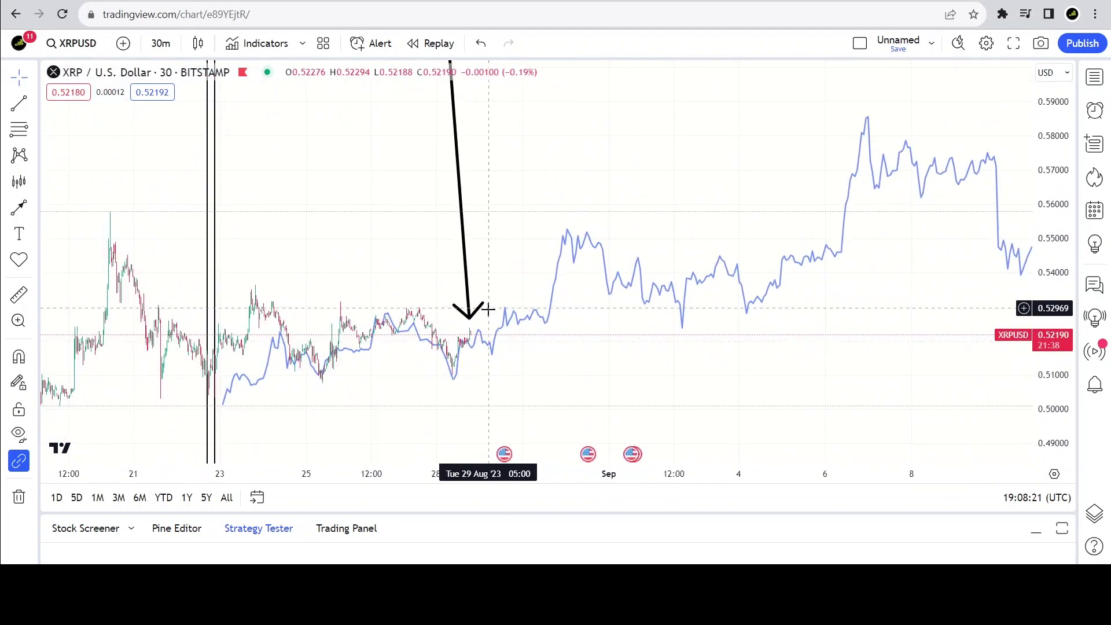
pyautogui.moveTo(462, 328)
pyautogui.mouseDown()
pyautogui.moveTo(836, 177)
pyautogui.moveTo(878, 143)
pyautogui.moveTo(493, 322)
pyautogui.moveTo(845, 165)
pyautogui.moveTo(868, 124)
pyautogui.moveTo(508, 296)
pyautogui.moveTo(472, 332)
pyautogui.moveTo(530, 319)
pyautogui.moveTo(667, 328)
pyautogui.moveTo(722, 348)
pyautogui.moveTo(760, 139)
pyautogui.moveTo(864, 169)
pyautogui.moveTo(933, 169)
pyautogui.moveTo(747, 180)
pyautogui.mouseUp()
# Move the arrowhead onto the projected path's early-September peak around 0.572
pyautogui.scroll(-3, 788, 222)
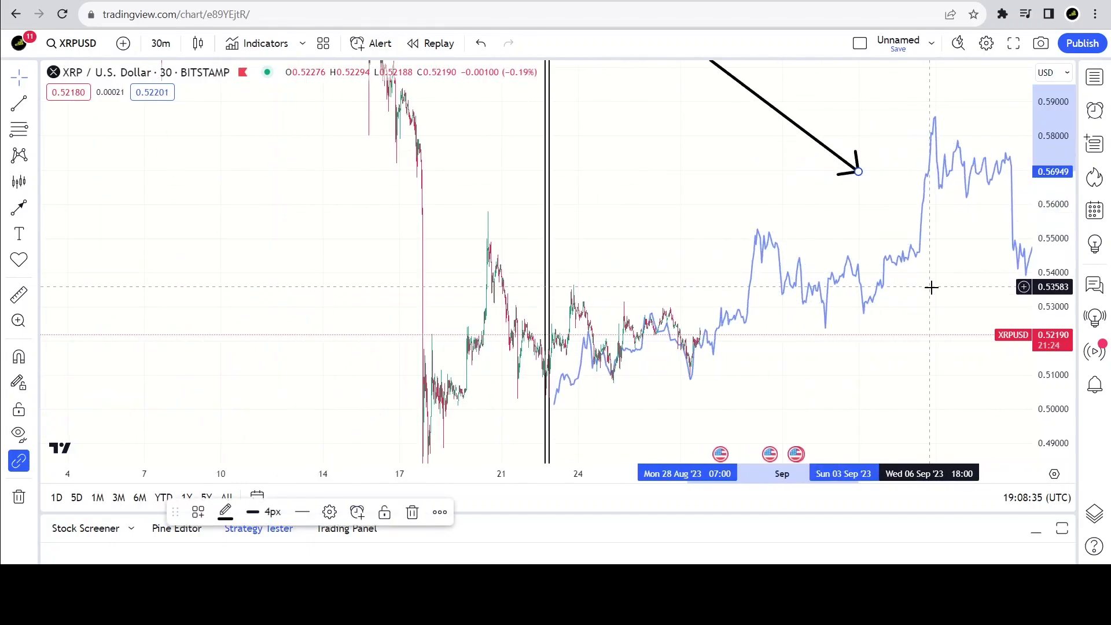
pyautogui.scroll(3, 934, 296)
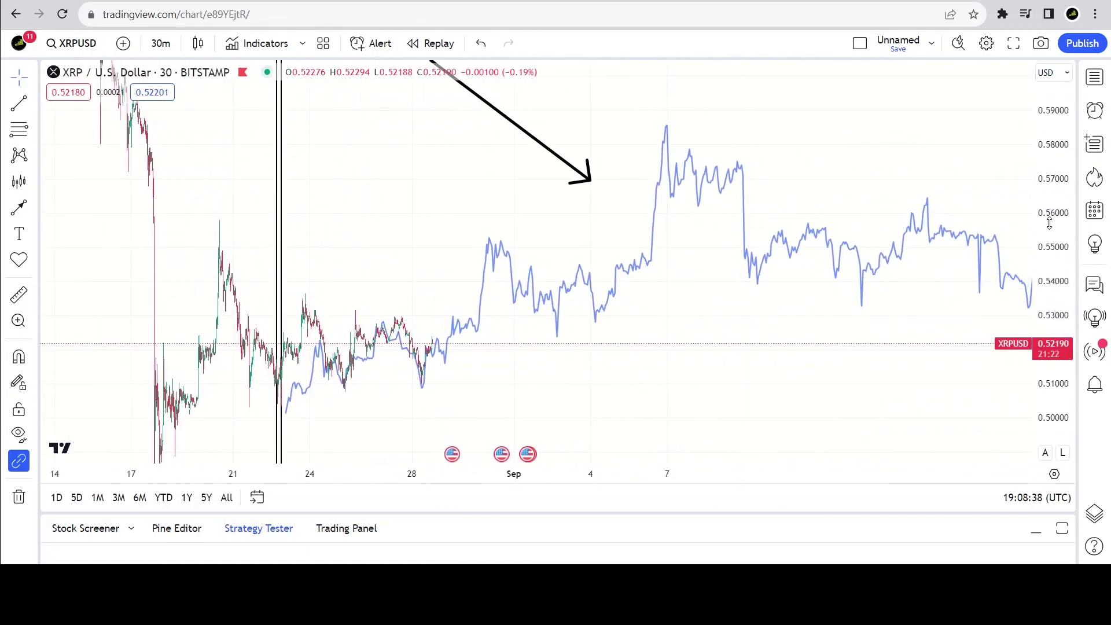
pyautogui.scroll(-3, 902, 335)
pyautogui.scroll(3, 902, 334)
pyautogui.moveTo(903, 335); pyautogui.dragTo(518, 328)
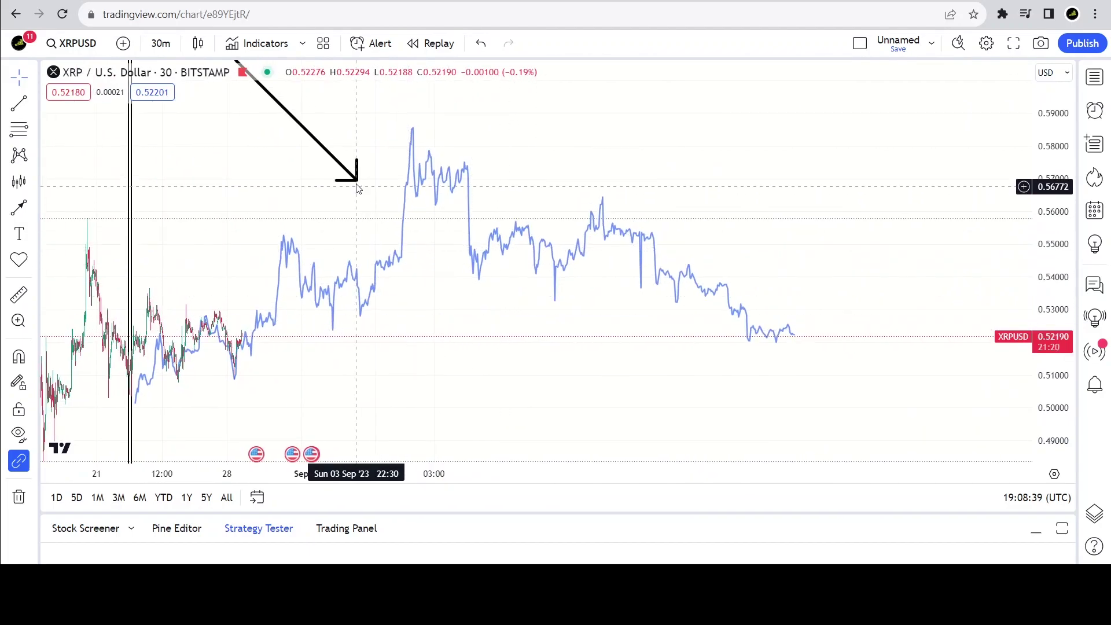
pyautogui.moveTo(357, 180)
pyautogui.mouseDown()
pyautogui.moveTo(155, 347)
pyautogui.moveTo(295, 271)
pyautogui.moveTo(429, 161)
pyautogui.moveTo(449, 157)
pyautogui.moveTo(471, 159)
pyautogui.moveTo(319, 240)
pyautogui.moveTo(435, 176)
pyautogui.moveTo(611, 222)
pyautogui.moveTo(769, 307)
pyautogui.moveTo(791, 334)
pyautogui.moveTo(856, 271)
pyautogui.mouseUp()
# Settle the arrowhead on the September peak, then reposition it inside the 2020 Fractal 3 box
pyautogui.moveTo(875, 233); pyautogui.dragTo(625, 280)
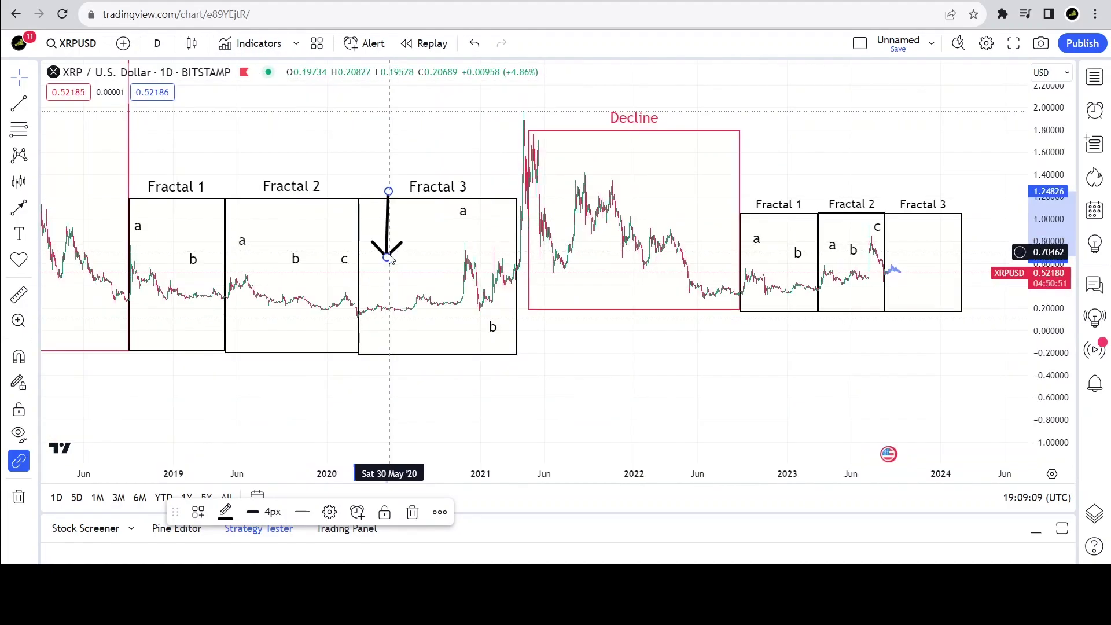
pyautogui.moveTo(389, 261)
pyautogui.mouseDown()
pyautogui.moveTo(392, 279)
pyautogui.moveTo(363, 310)
pyautogui.moveTo(954, 248)
pyautogui.moveTo(873, 265)
pyautogui.moveTo(898, 272)
pyautogui.moveTo(887, 278)
pyautogui.moveTo(899, 273)
pyautogui.moveTo(376, 301)
pyautogui.mouseUp()
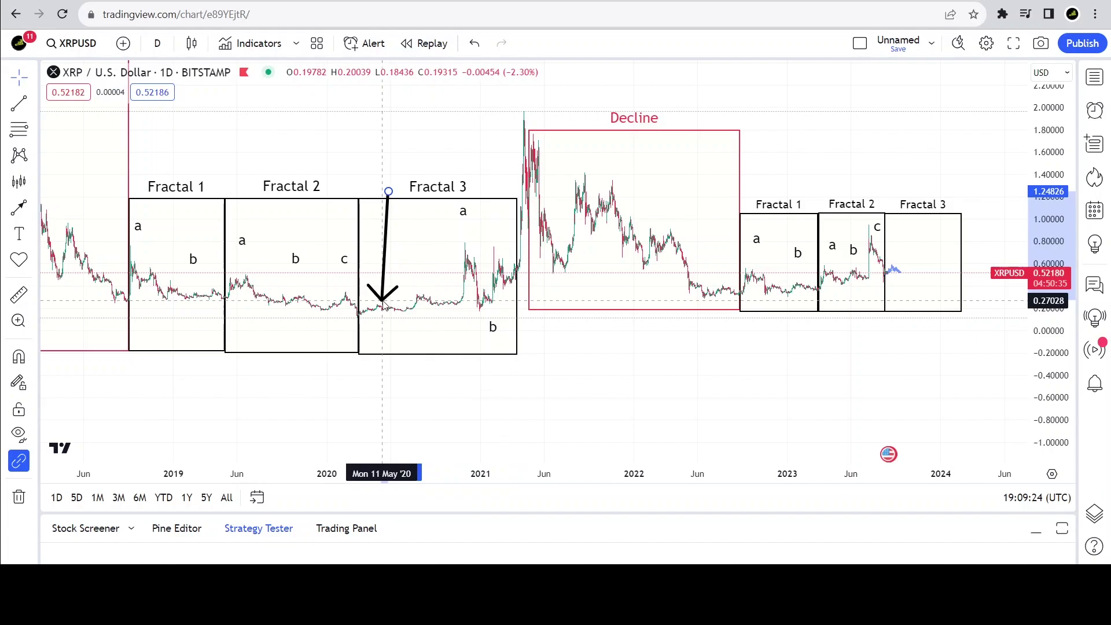
pyautogui.moveTo(382, 309); pyautogui.dragTo(461, 247)
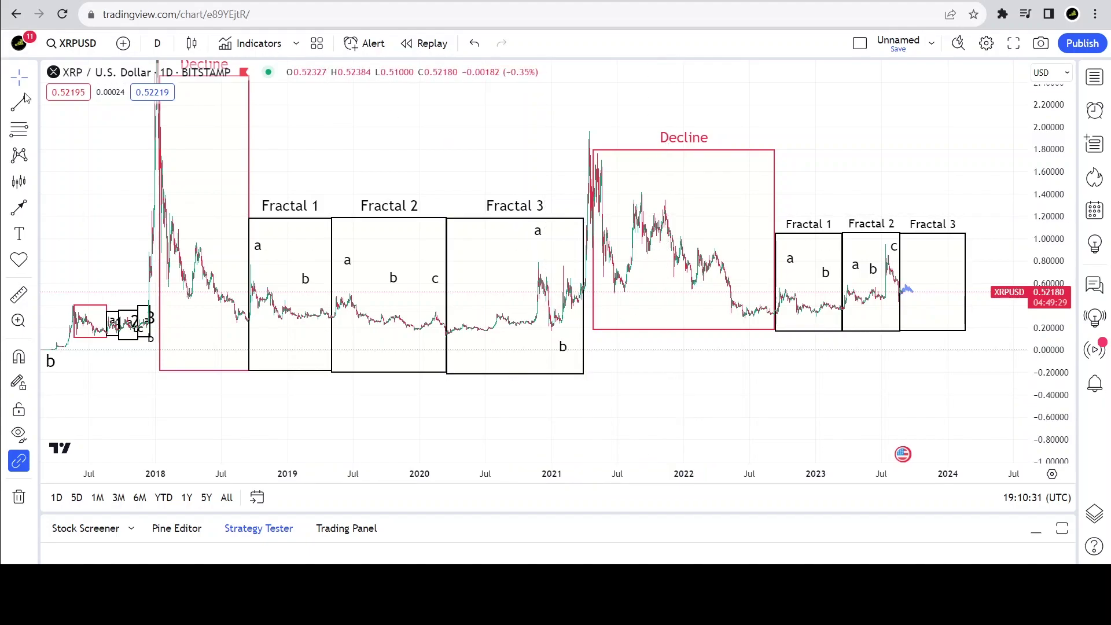
pyautogui.click(19, 210)
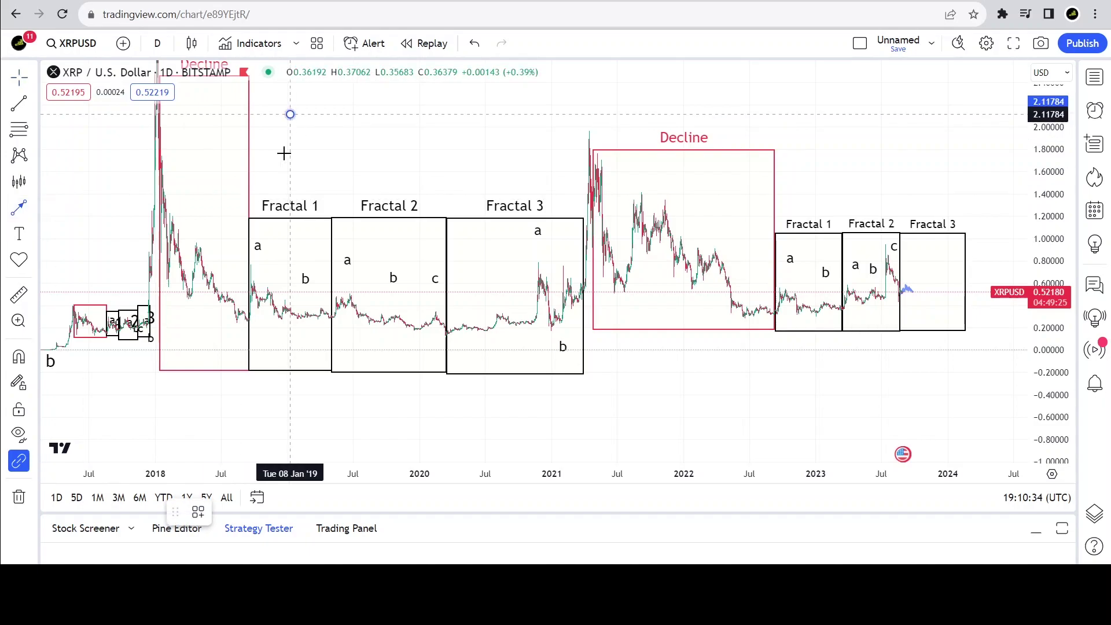